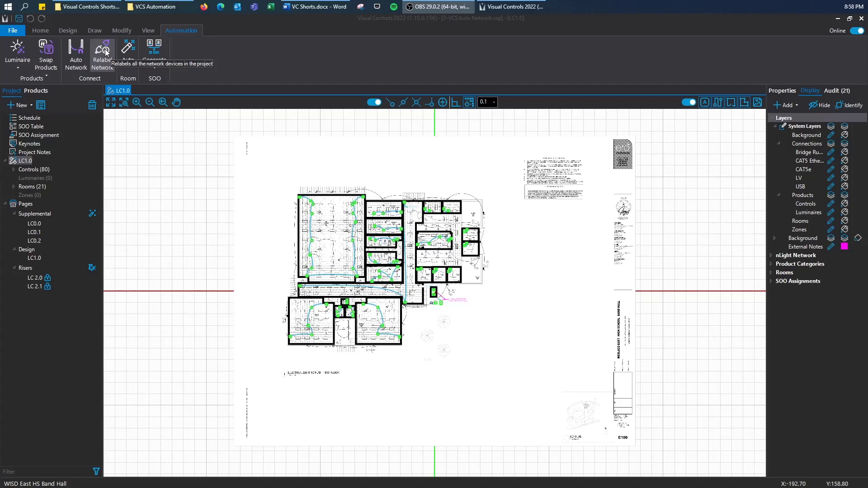
- Start Auto Network, accept the deletion warning, and keep NECY MVOLT ENC NW GFXK as the NECY catalog
left_click(76, 54)
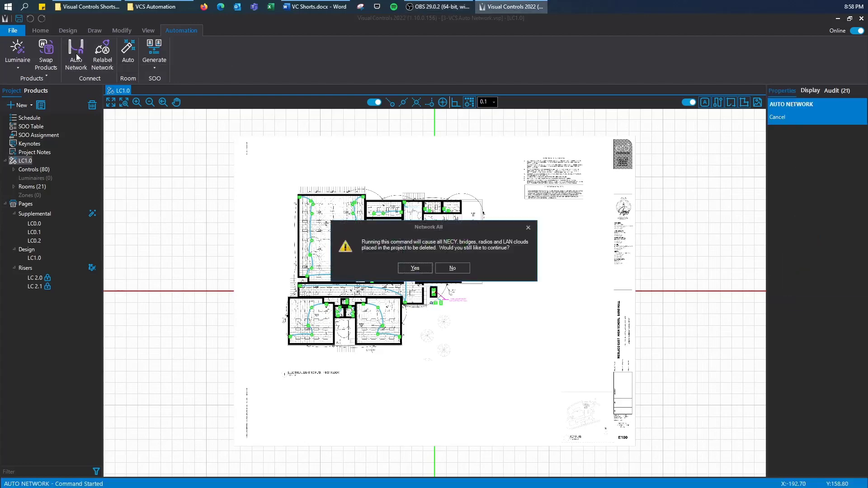
left_click(414, 269)
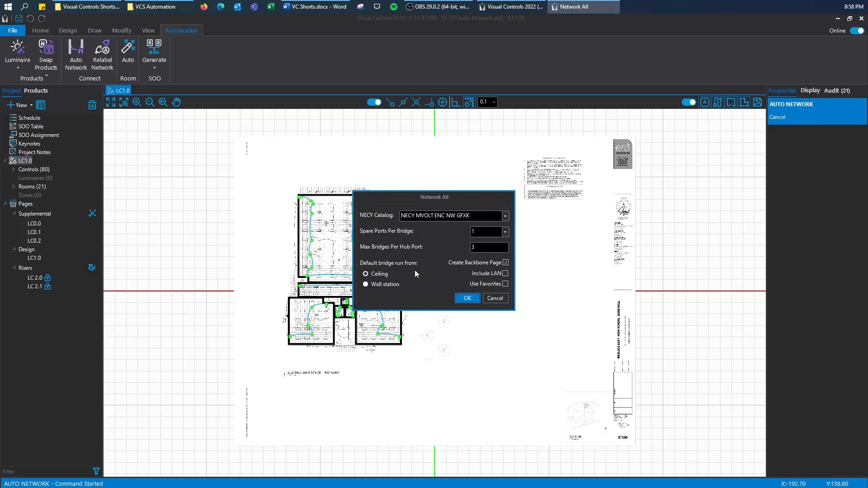
left_click(505, 218)
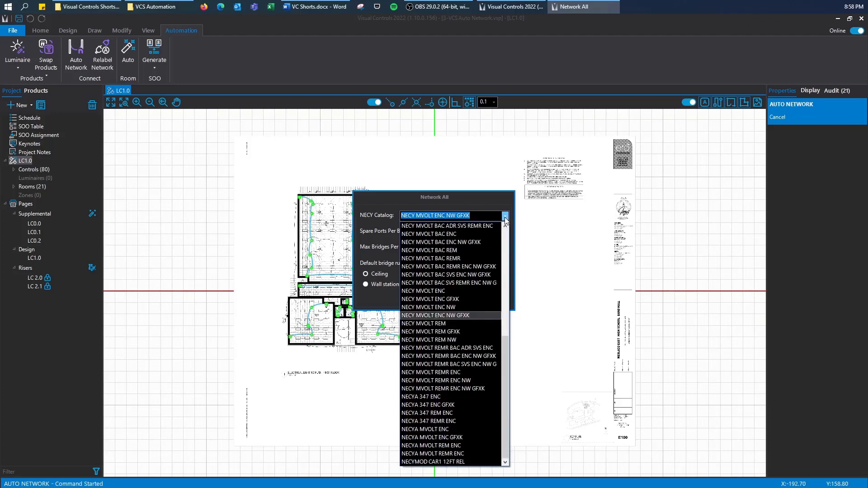
left_click(505, 220)
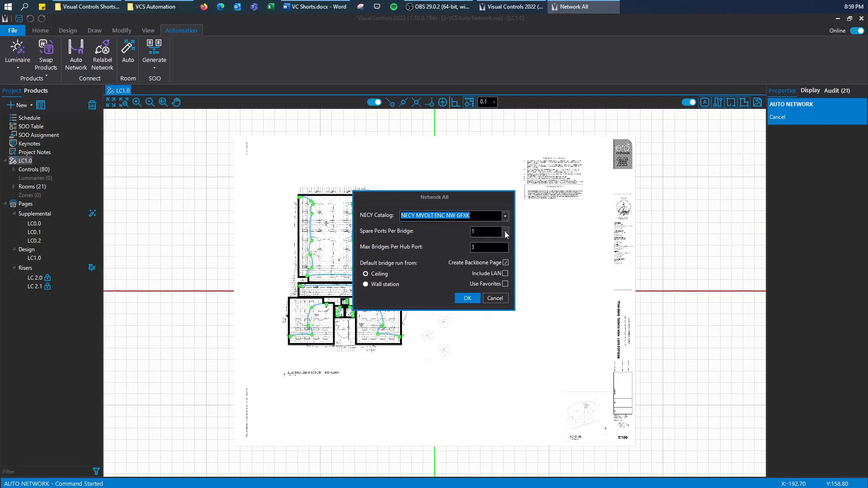
left_click(505, 231)
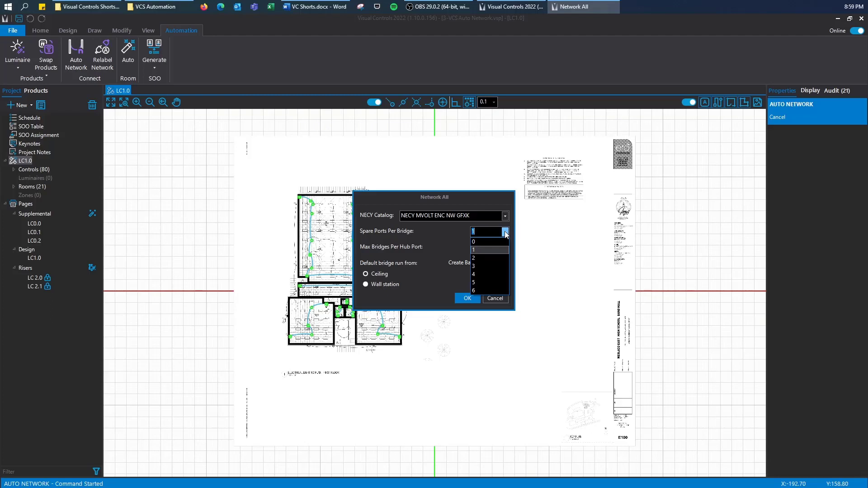
- Network the project with 1 spare port per bridge and Include LAN and Use Favorites enabled
left_click(489, 249)
left_click(486, 248)
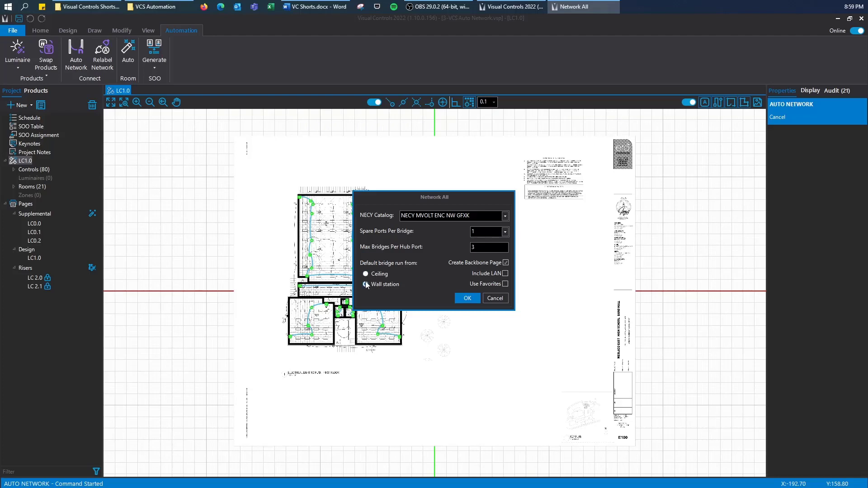
left_click(505, 273)
left_click(505, 284)
left_click(467, 298)
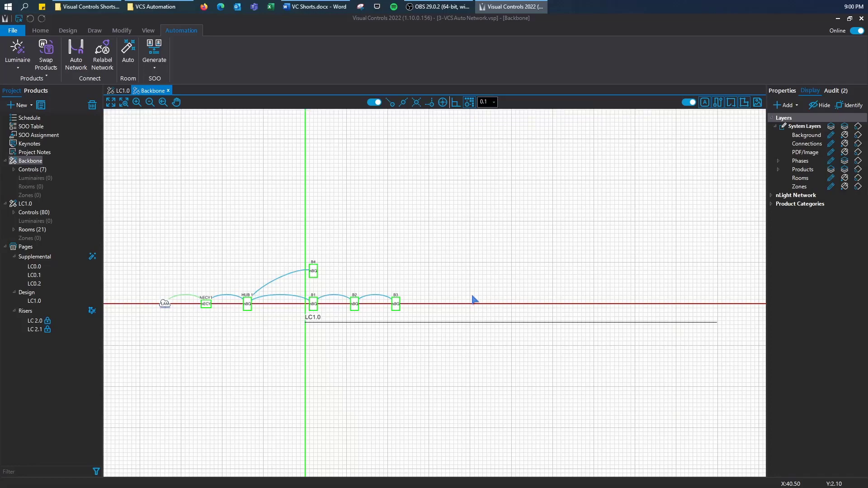
- Switch from the Backbone diagram back to the LC1.0 floor plan page
left_click(119, 91)
scroll(368, 298, "up", 6)
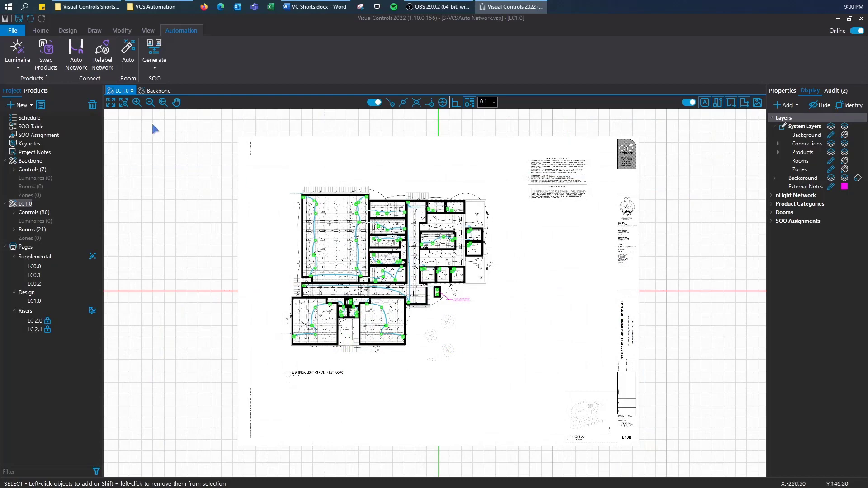
- Re-run Auto Network with Create Backbone Page unticked, keeping Include LAN and Use Favorites
left_click(76, 53)
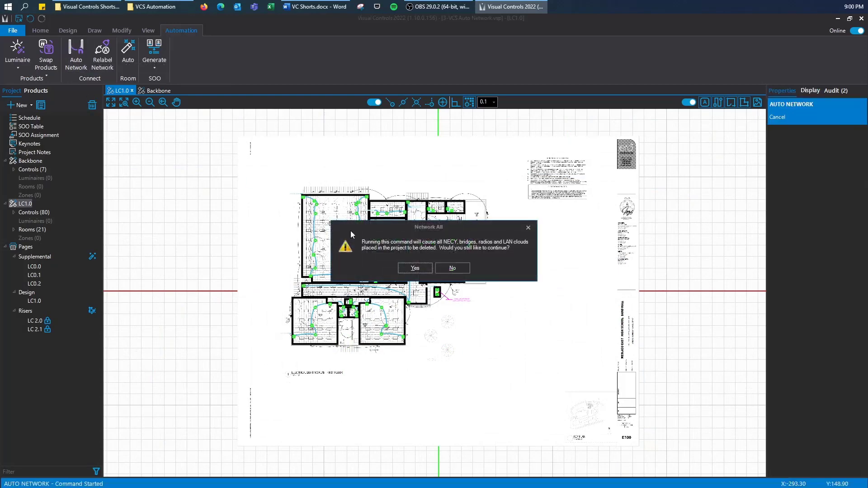
left_click(417, 268)
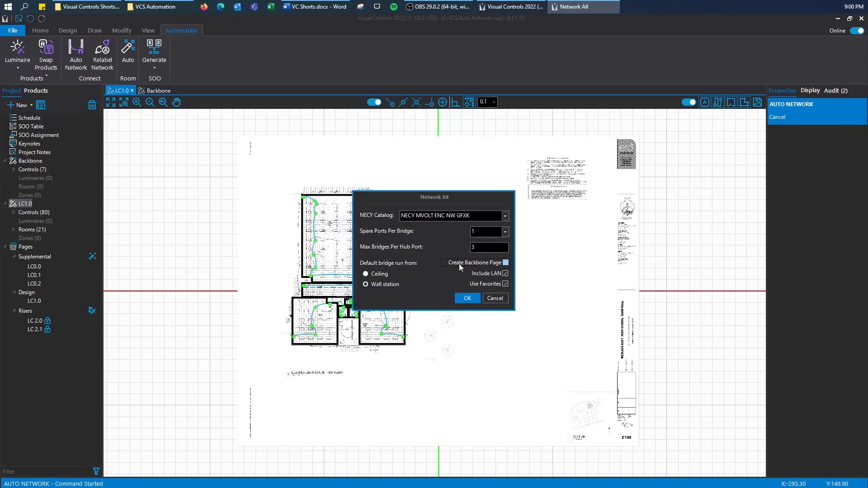
left_click(468, 299)
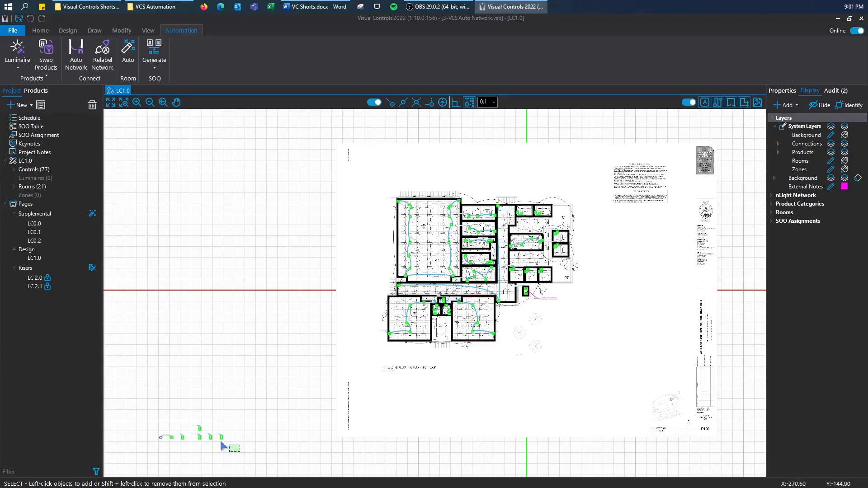
- Move the 18 new network devices beside the building and colour connections by nLight network
left_click_drag(223, 445, 155, 417)
key("m")
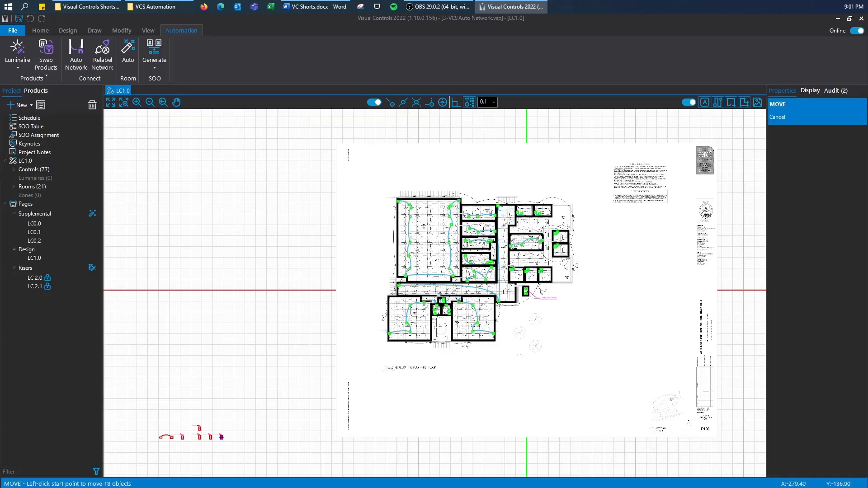
left_click(221, 436)
scroll(475, 355, "up", 2)
left_click(564, 322)
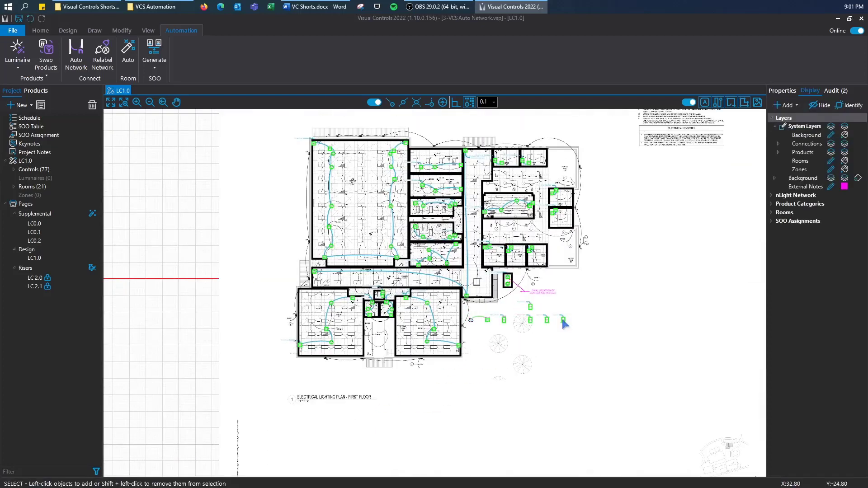
scroll(427, 174, "up", 2)
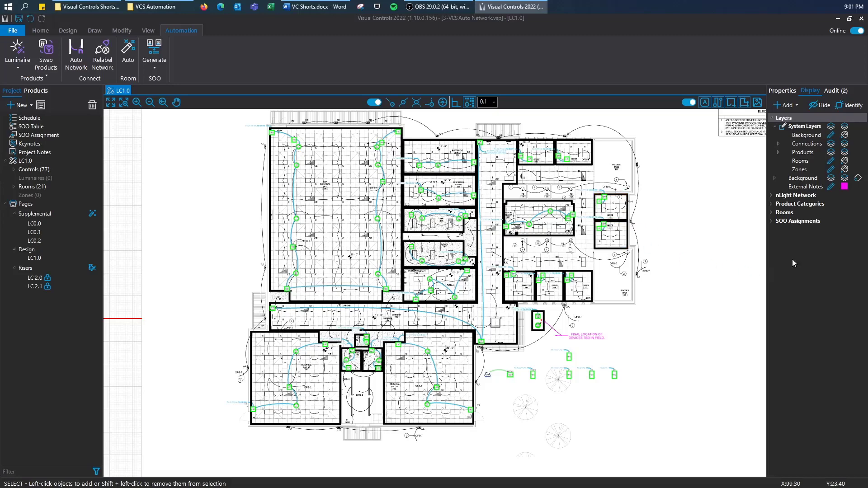
left_click(796, 196)
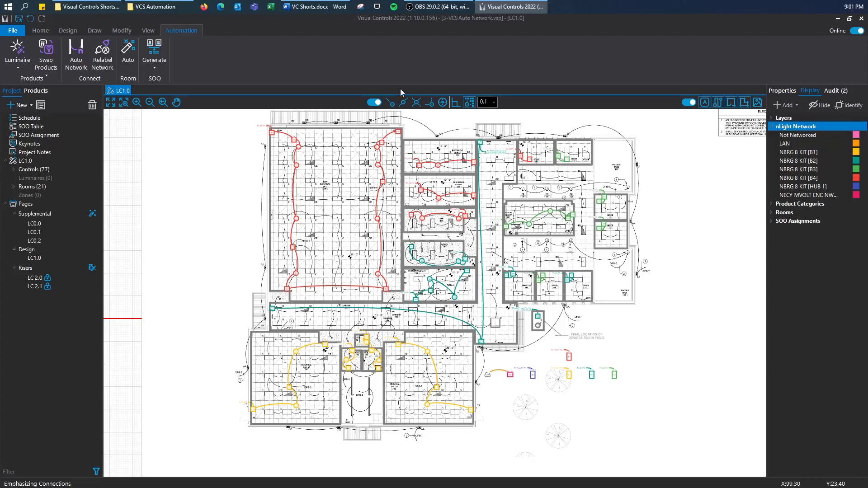
- Place the red network device inside a room and the yellow one near the lower rooms
left_click(374, 102)
left_click(564, 357)
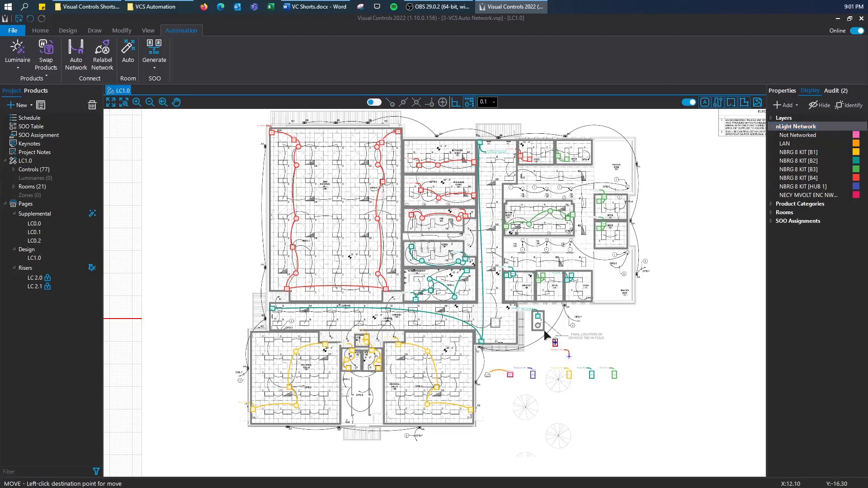
left_click(391, 185)
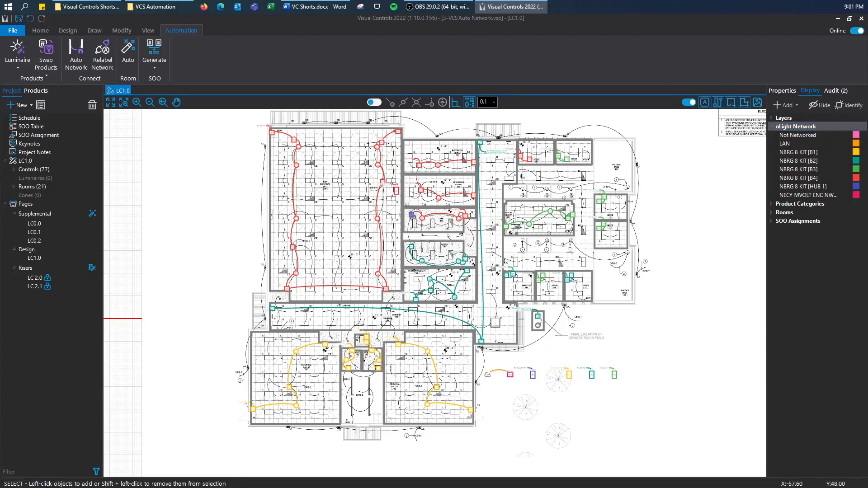
left_click(568, 374)
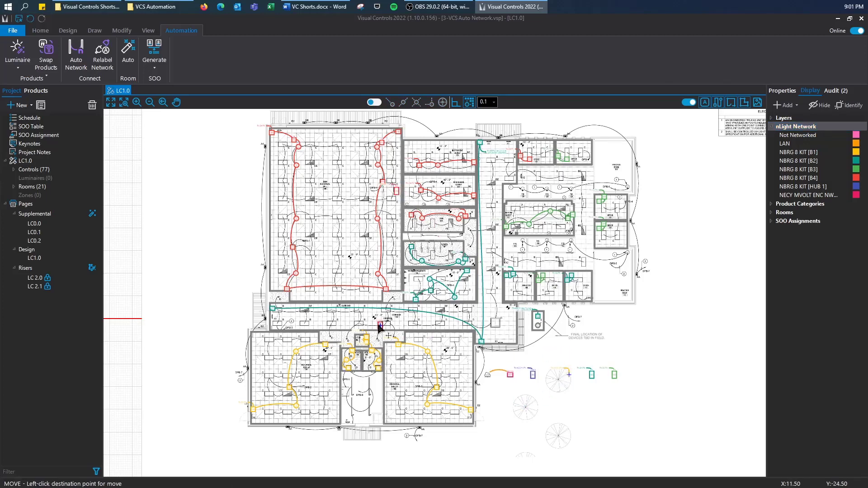
left_click(348, 324)
- Place another yellow device by the central rooms and the green one upper right; show system layers
left_click_drag(595, 376, 517, 309)
key("Escape")
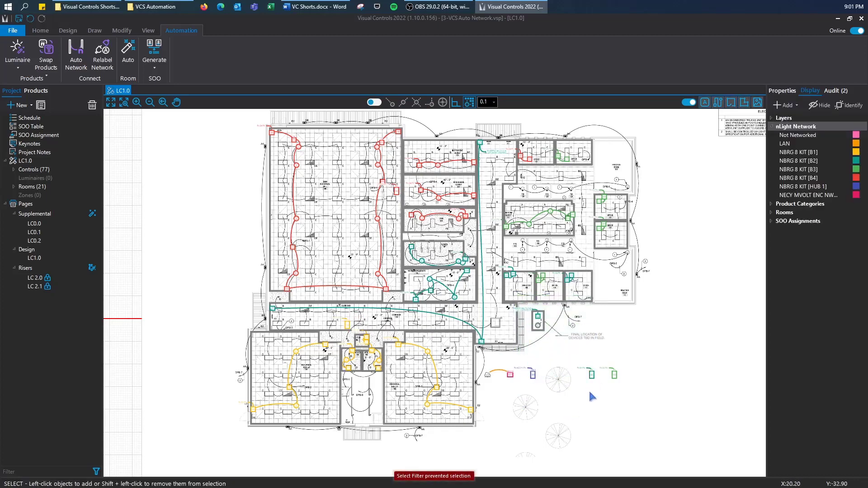
left_click(592, 374)
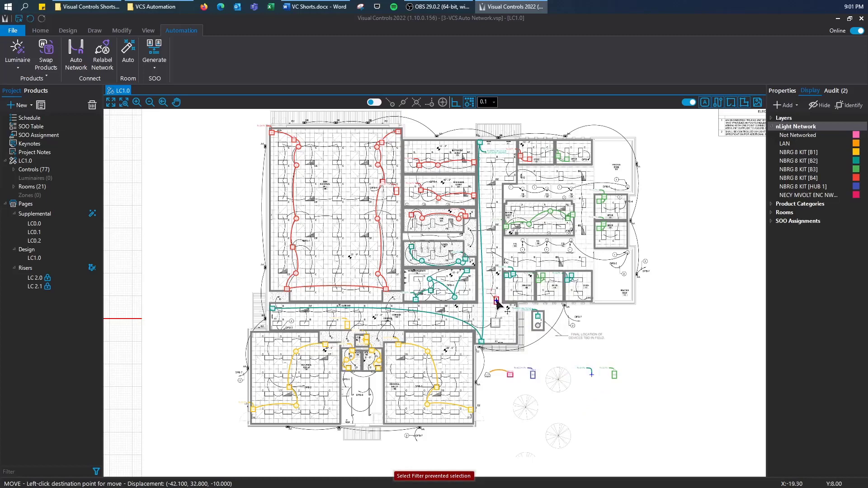
left_click(494, 285)
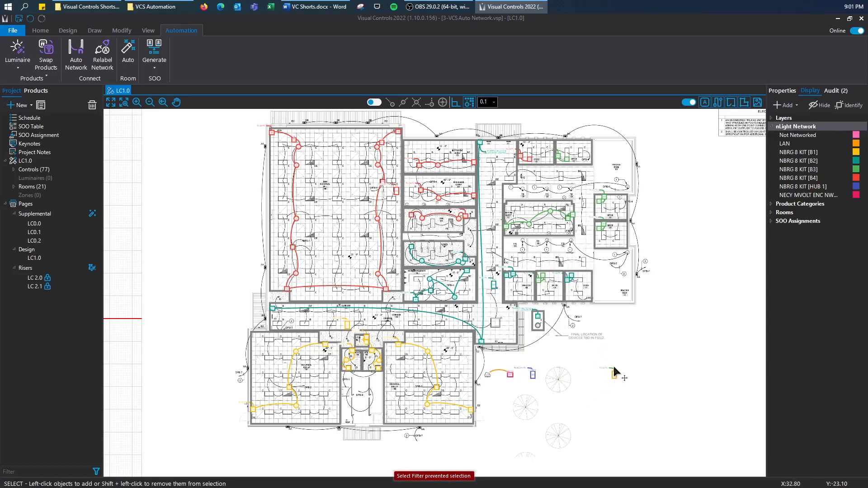
left_click(615, 373)
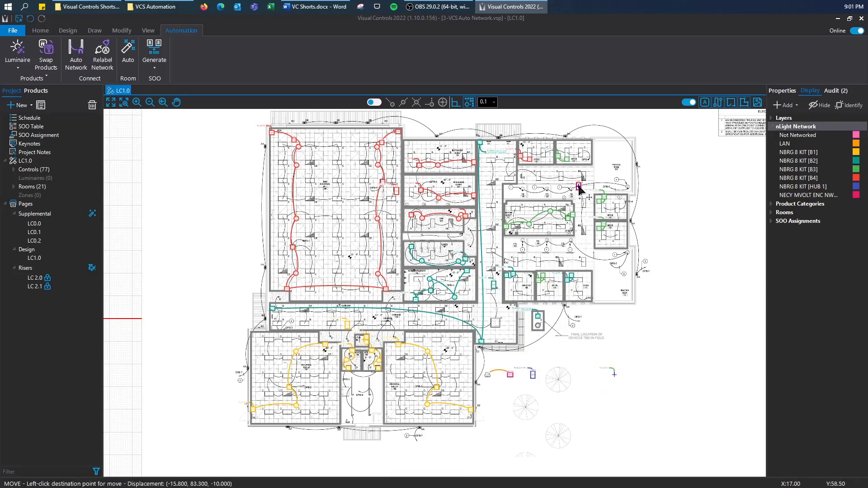
left_click(579, 187)
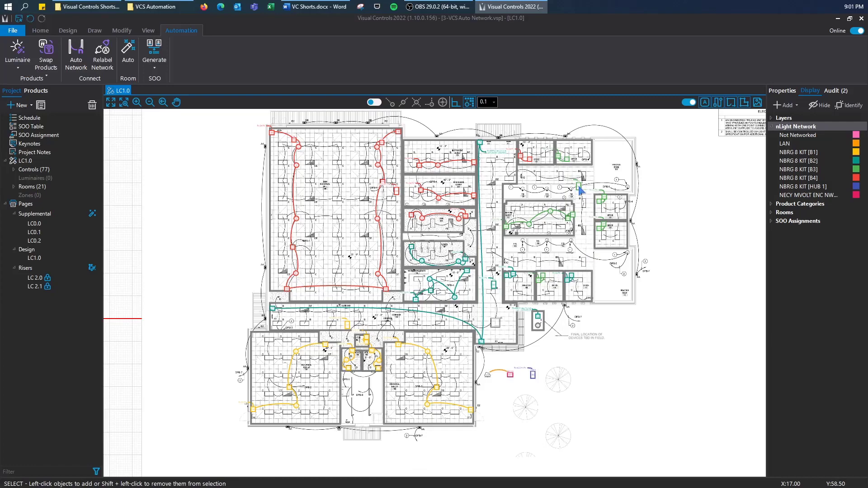
scroll(357, 334, "up", 2)
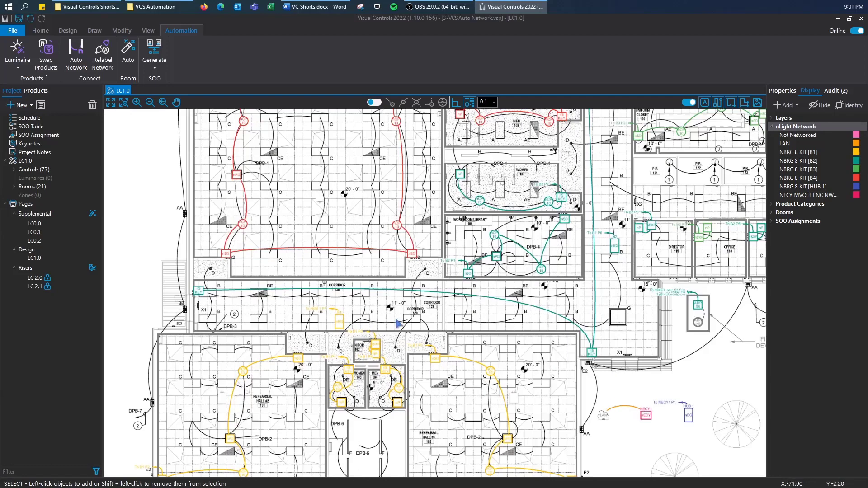
left_click(791, 119)
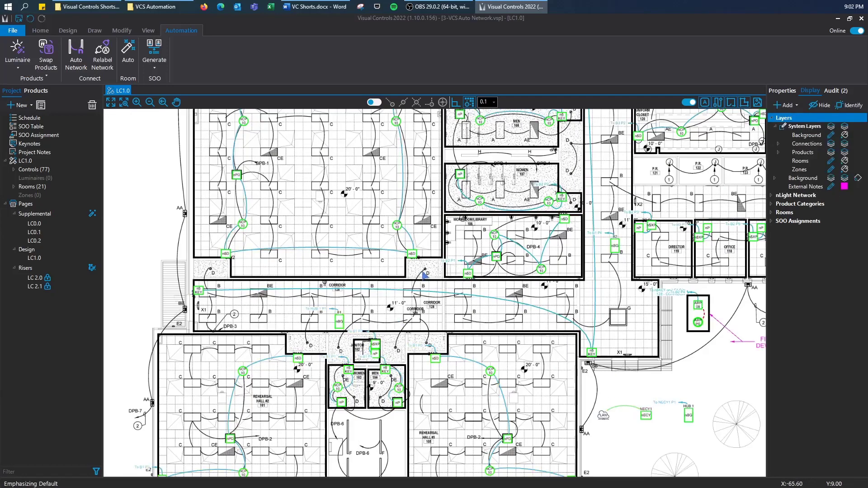
mouse_move(427, 218)
left_mouse_down()
mouse_move(393, 302)
mouse_move(380, 305)
left_mouse_up()
scroll(380, 307, "down", 2)
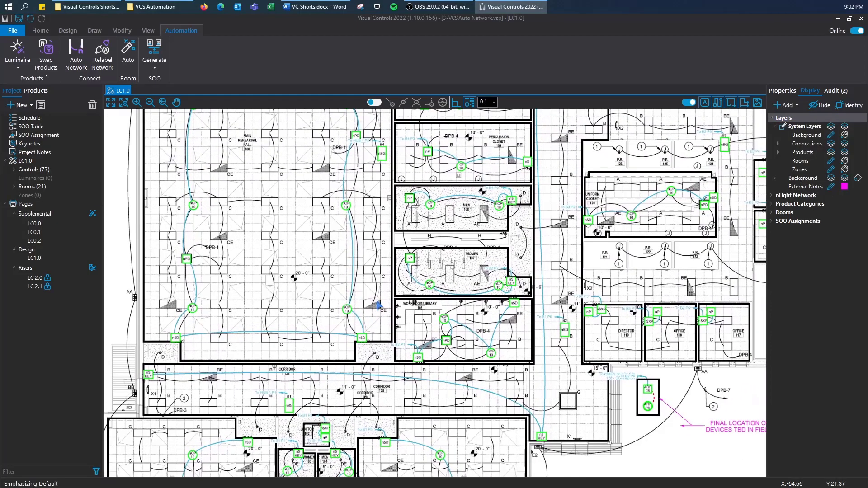
scroll(357, 322, "down", 1)
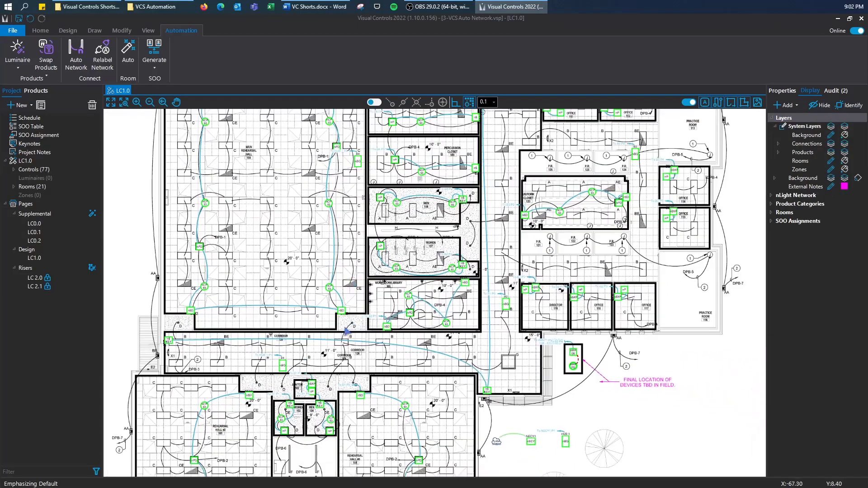
scroll(349, 355, "down", 1)
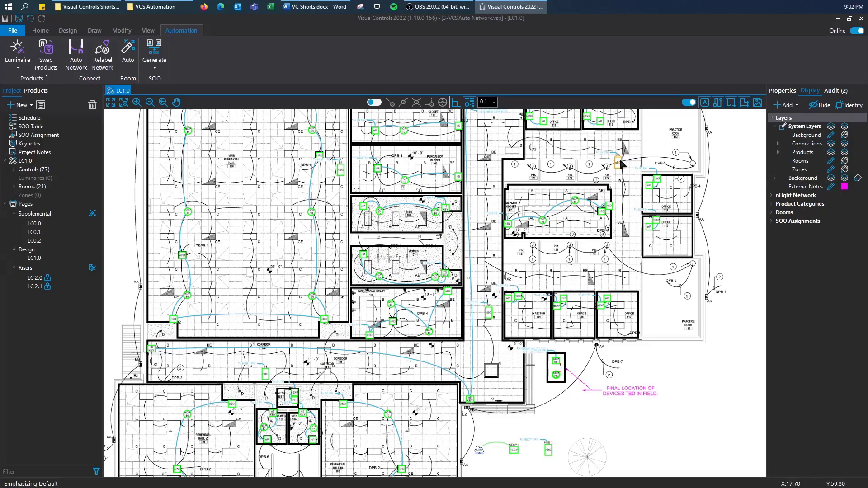
- Run Relabel Network on the project's network devices, then zoom to the whole sheet
left_click(102, 58)
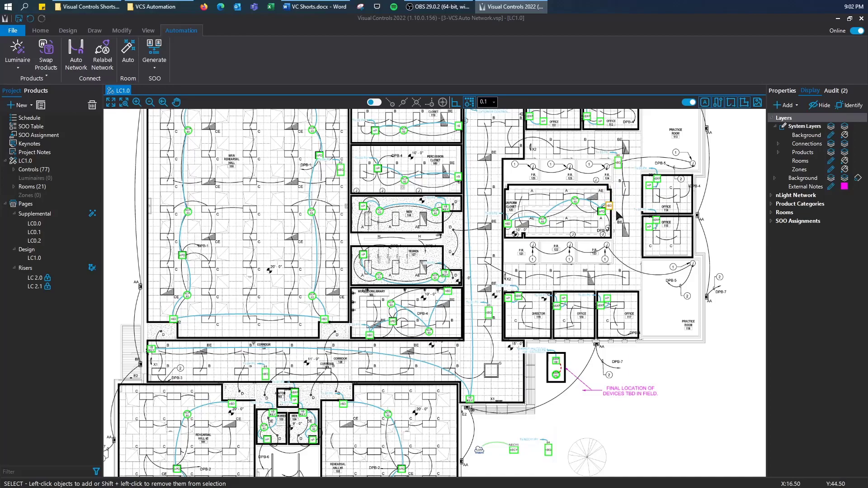
middle_click(616, 211)
middle_click(617, 211)
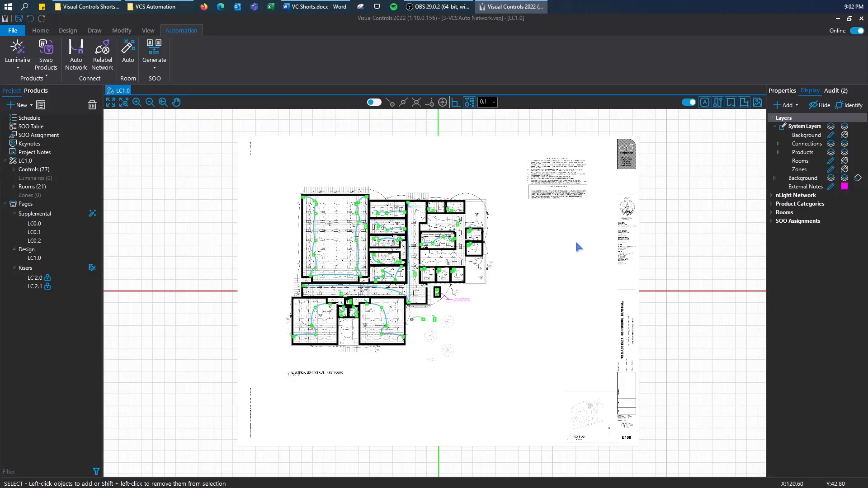
- Swap the project's nLight Wired products to nLight Air without saving first
left_click(47, 73)
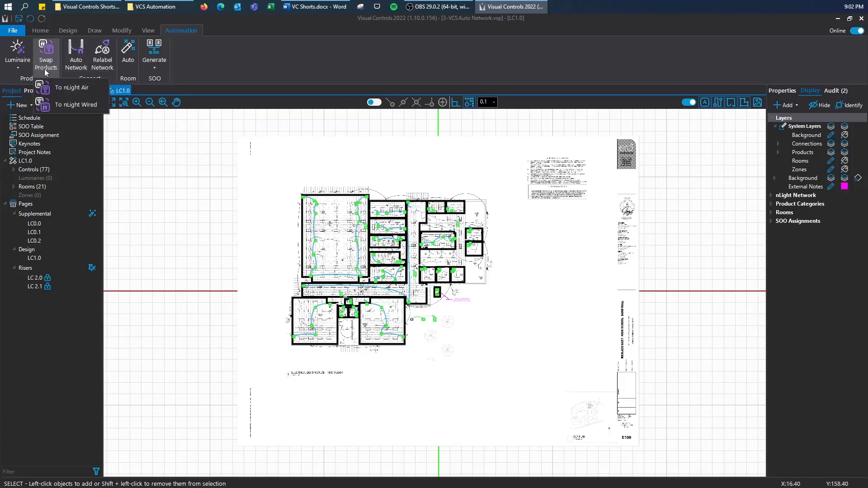
left_click(69, 89)
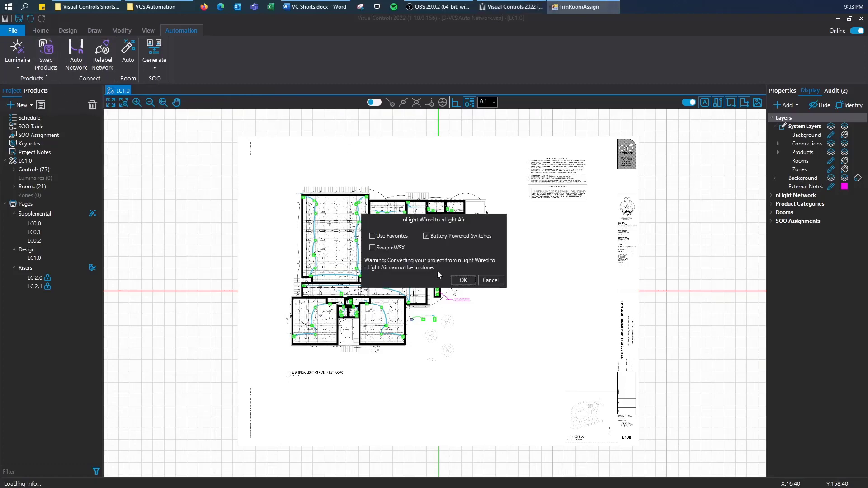
left_click(463, 280)
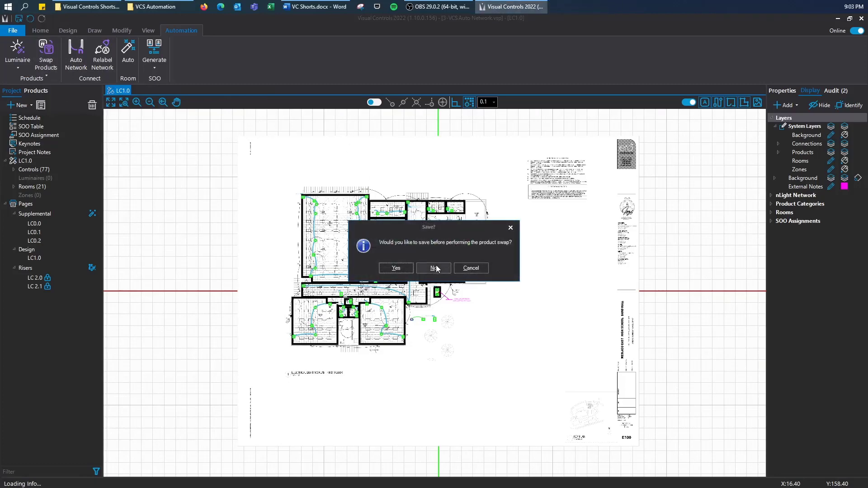
left_click(431, 270)
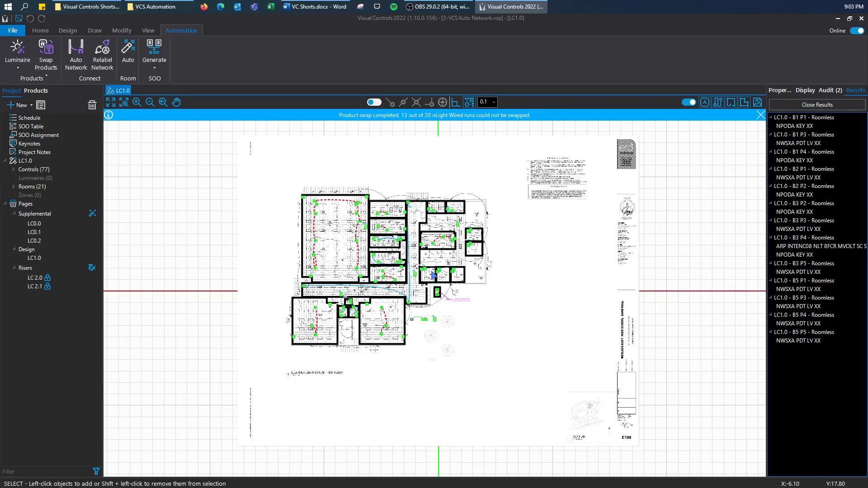
left_click(75, 61)
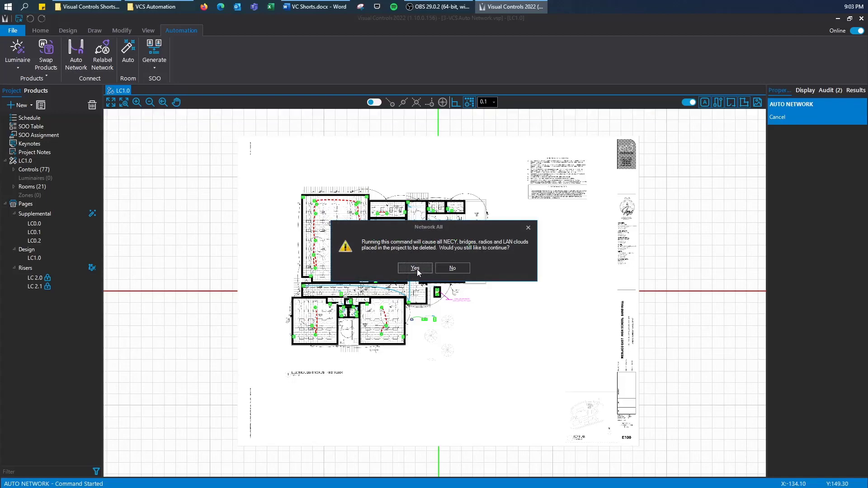
- Re-network the nLight Air project and collapse the stray connector onto the new device row
left_click(414, 268)
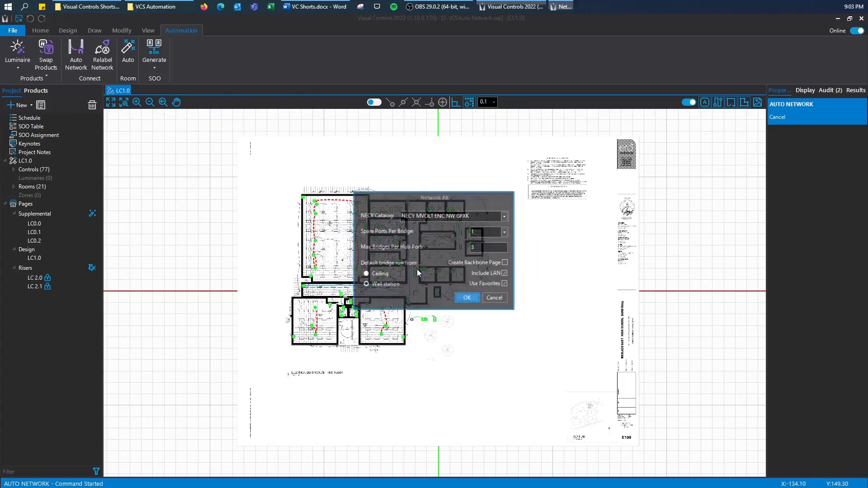
left_click(467, 298)
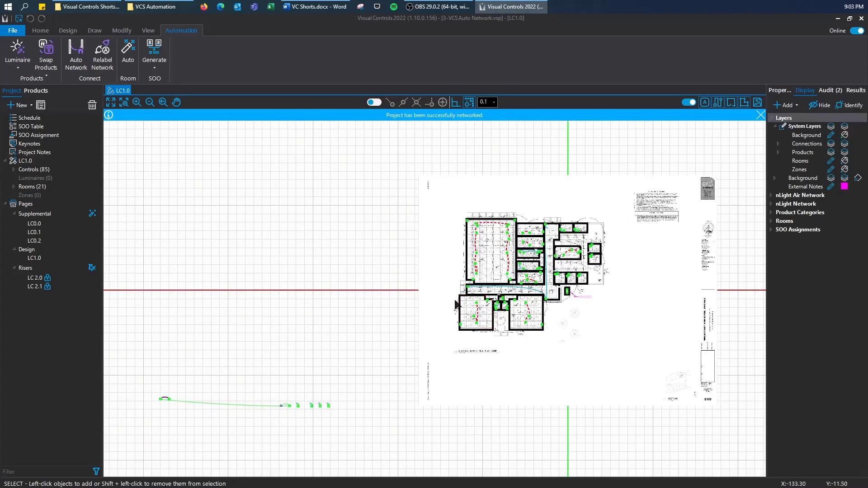
left_click(160, 399)
left_click(288, 413)
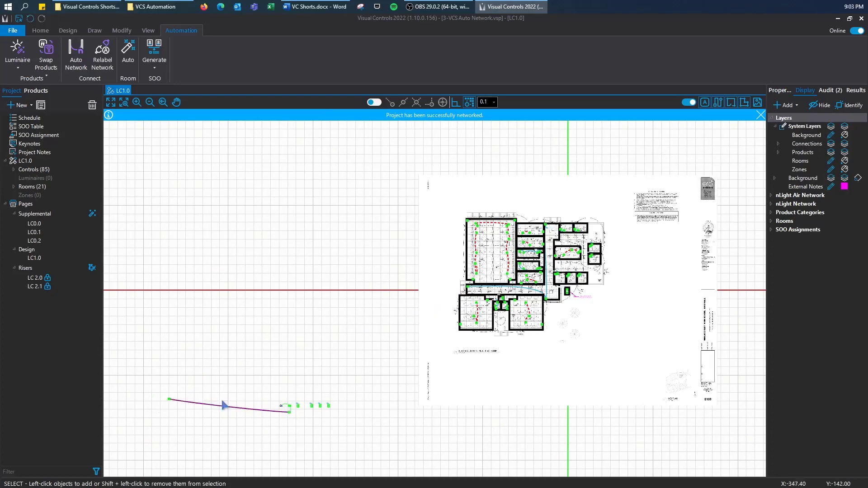
left_click(169, 399)
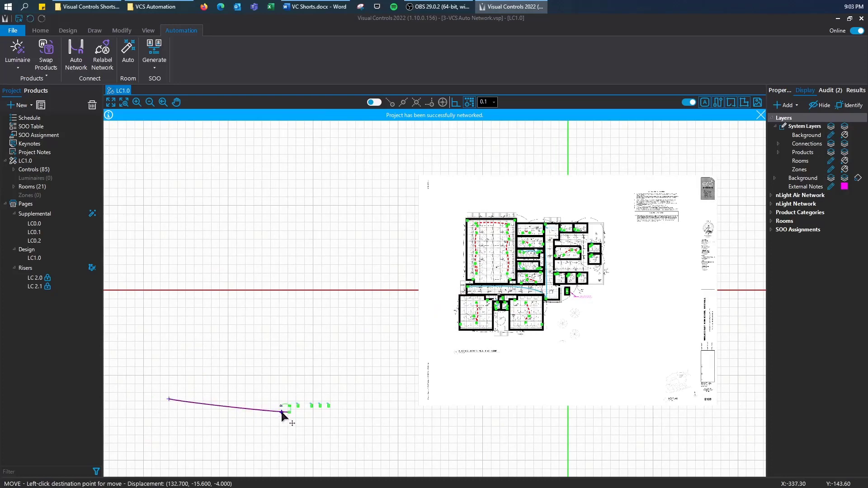
left_click(283, 414)
scroll(284, 415, "up", 3)
- Move the newly generated NECY, hub and bridge devices from off-sheet to below the floor plan
left_click_drag(390, 441, 263, 370)
key("m")
left_click(305, 402)
scroll(549, 321, "down", 1)
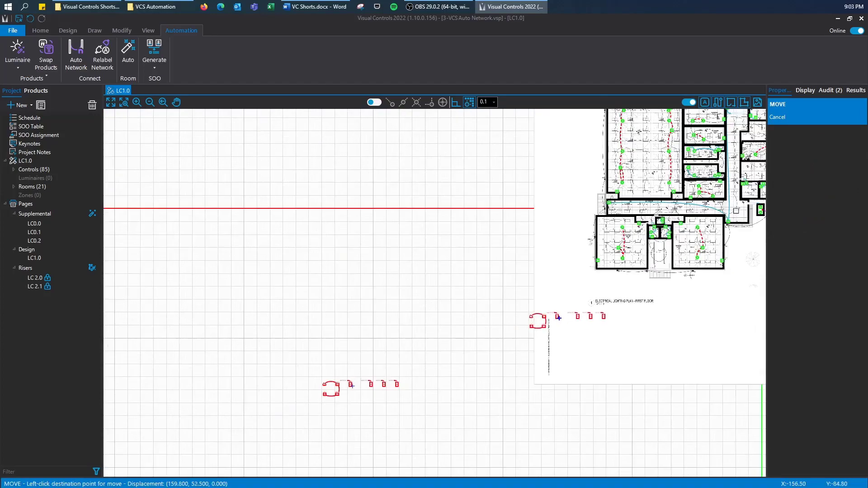
left_click_drag(561, 317, 321, 357)
scroll(521, 277, "up", 3)
left_click(512, 281)
scroll(507, 289, "up", 2)
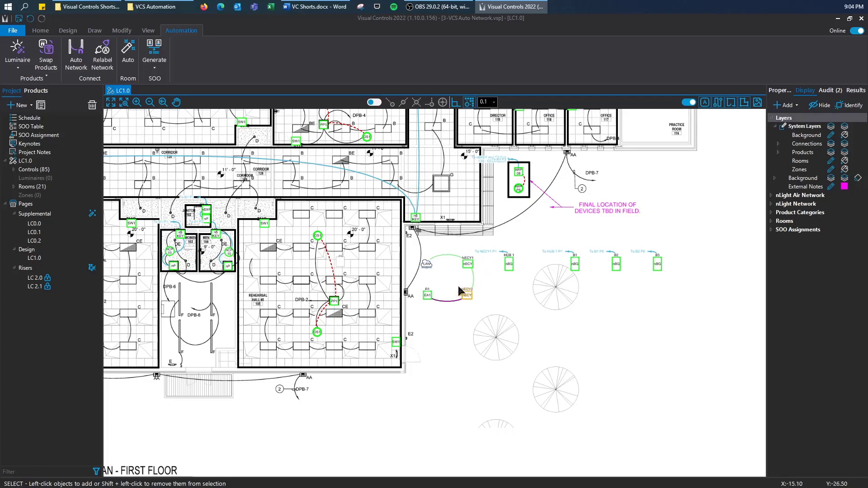
- Open riser page LC 2.1 from the Risers tree and zoom into the rehearsal hall nLight Air risers
scroll(448, 287, "down", 2)
left_click_drag(435, 284, 466, 317)
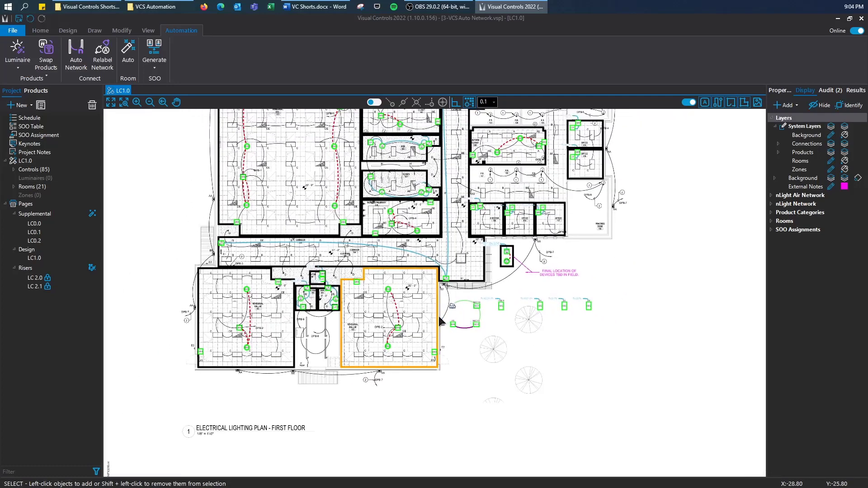
left_click(36, 287)
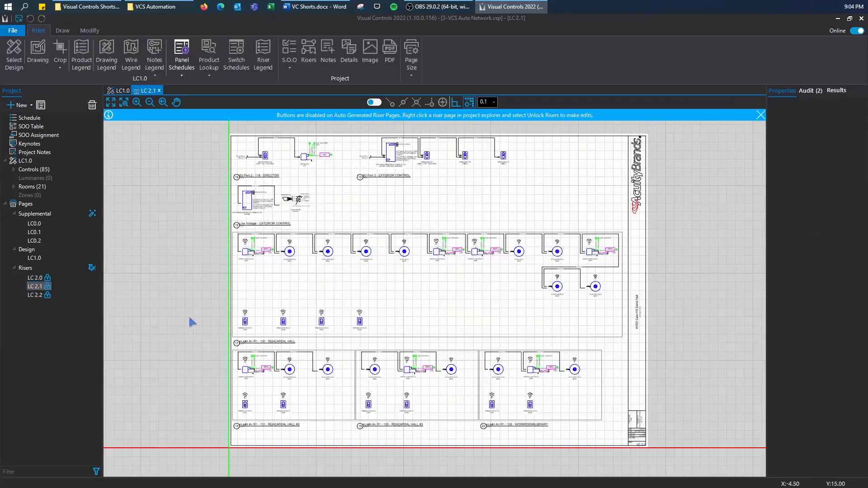
scroll(188, 314, "up", 3)
scroll(295, 368, "down", 3)
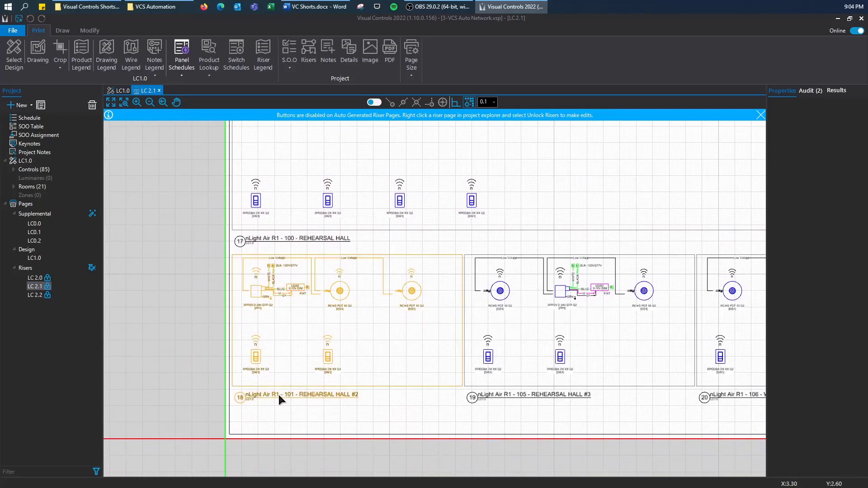
- Switch back to the LC1.0 first-floor plan page, leaving riser page LC 2.1 open
left_click(108, 90)
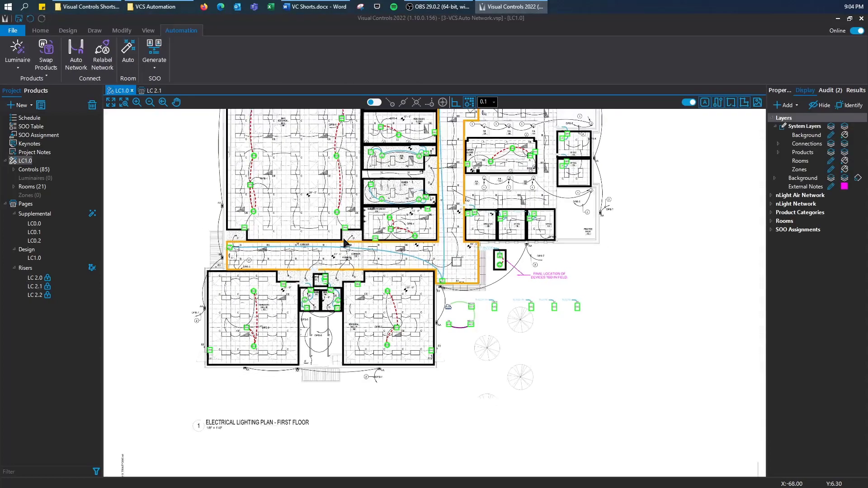